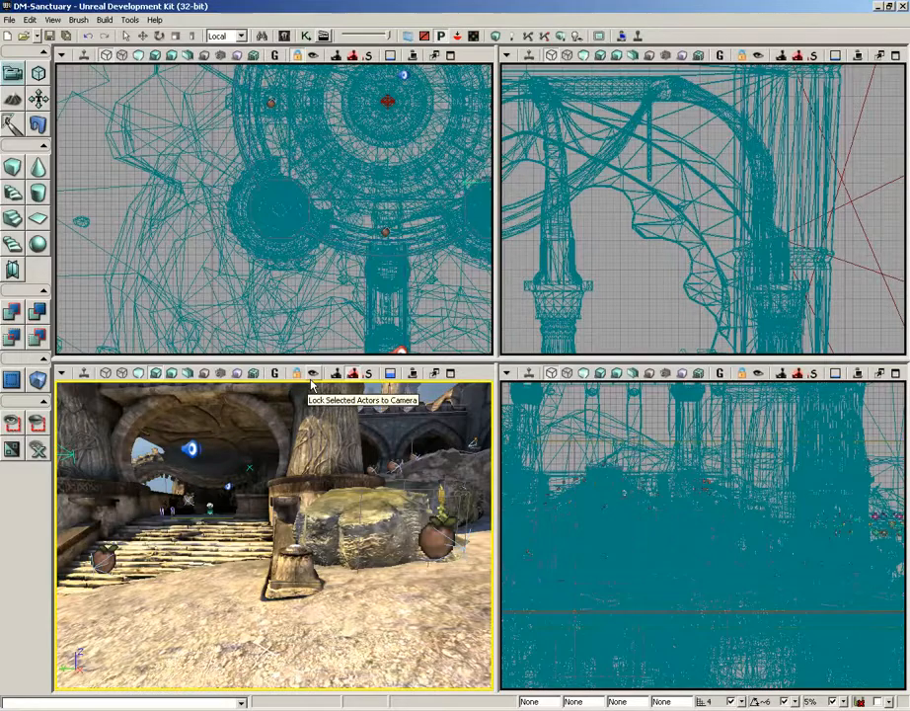
Step: Select the tall round stone tower beside the columned pavilion and activate the Translate tool on it
right_drag(277, 507, 620, 421)
drag(273, 535, 273, 425)
click(266, 562)
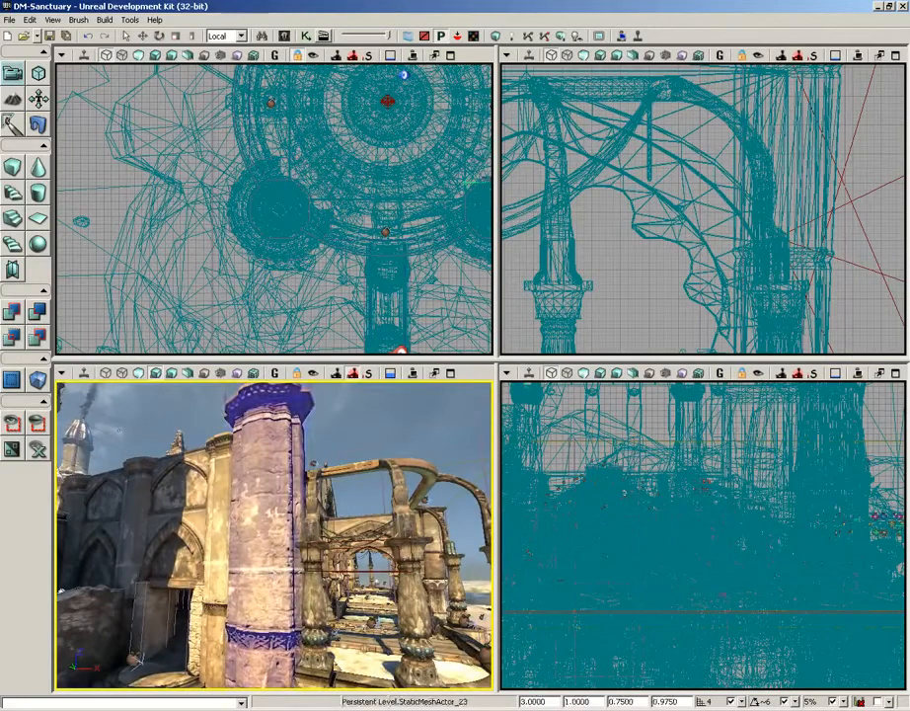
right_drag(286, 554, 276, 593)
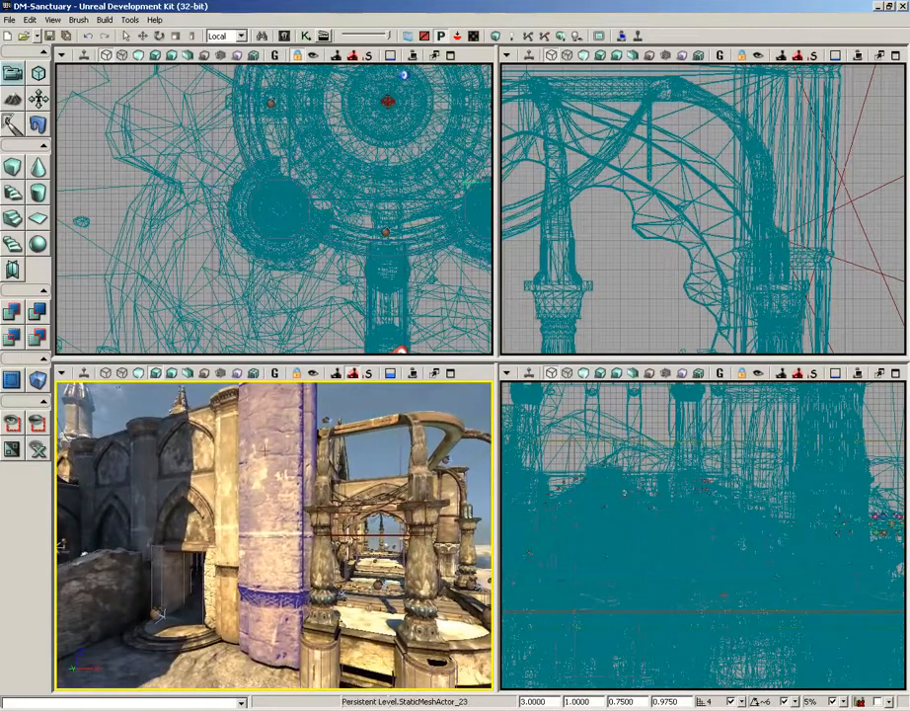
drag(270, 449, 273, 583)
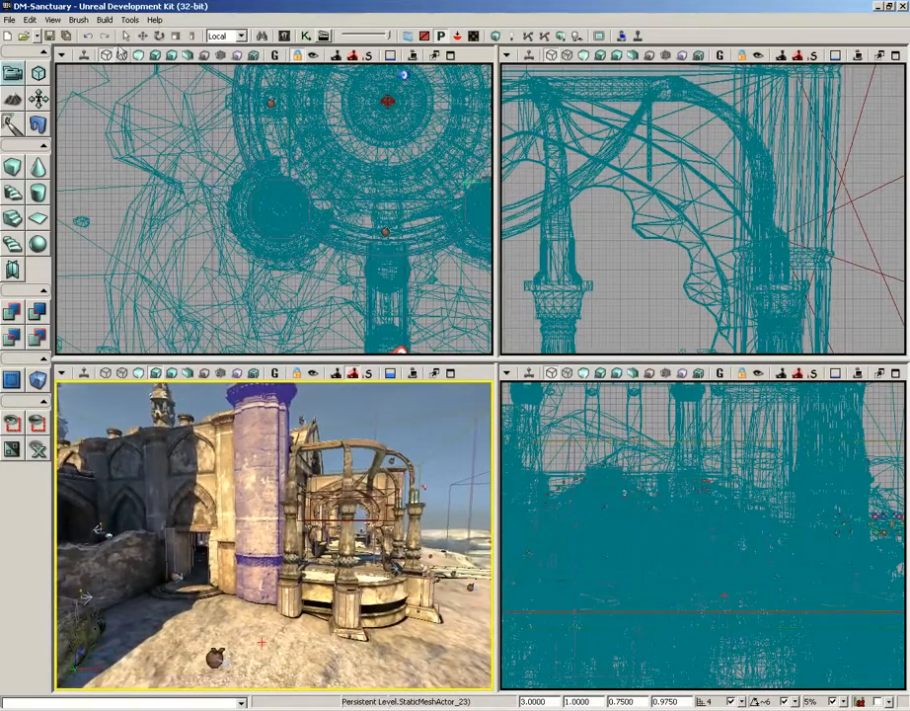
click(141, 36)
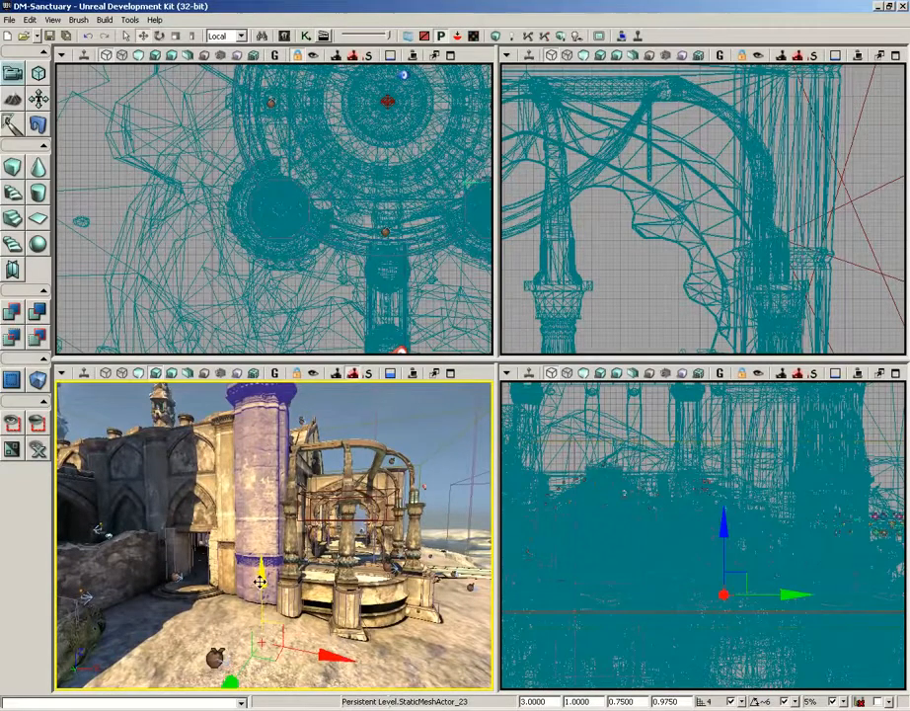
drag(256, 583, 259, 549)
drag(394, 538, 373, 547)
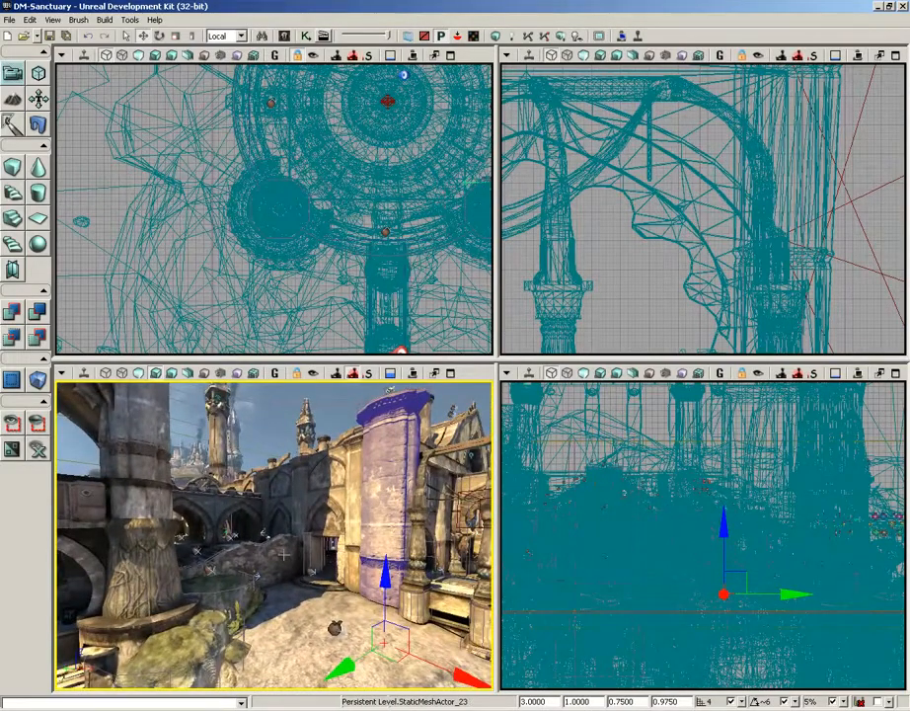
Step: Select the carved pedestal piece on the stone base at the foot of the temple stairs
drag(288, 503, 174, 498)
right_drag(290, 512, 312, 542)
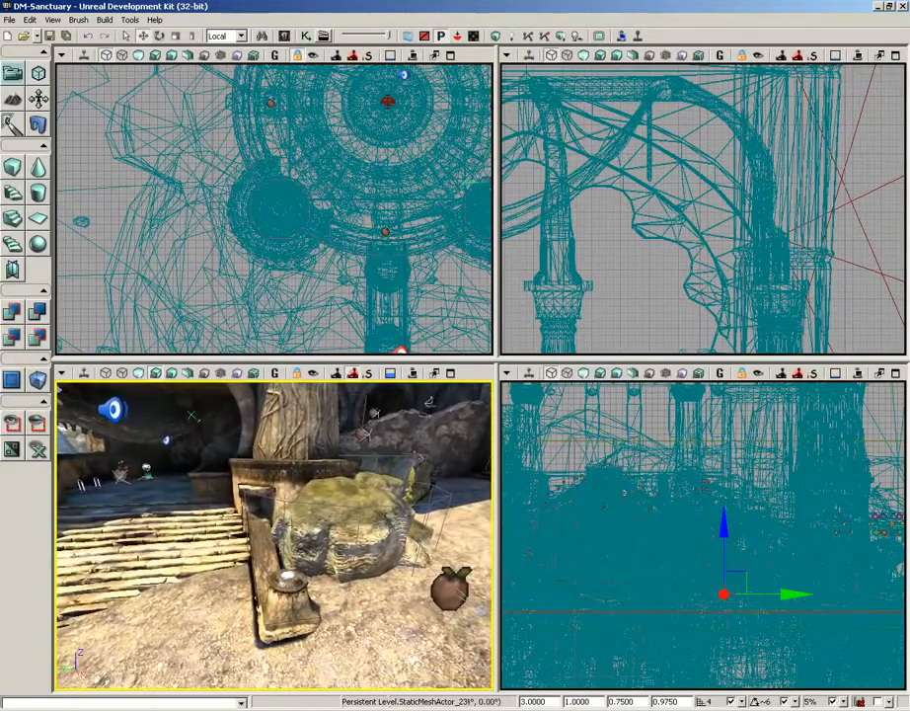
click(288, 601)
mouse_move(348, 633)
mouse_down()
mouse_move(335, 633)
mouse_move(337, 660)
mouse_move(337, 646)
mouse_up()
right_drag(357, 635, 370, 623)
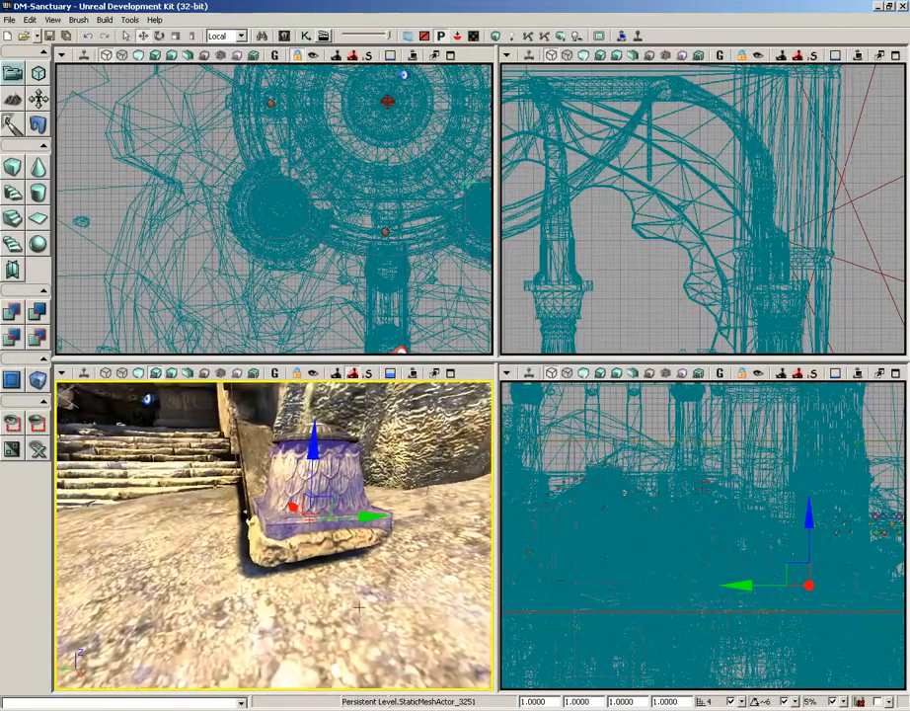
Step: Locate the selected pedestal in the top viewport and bring it into close view
scroll(332, 270, down, 8)
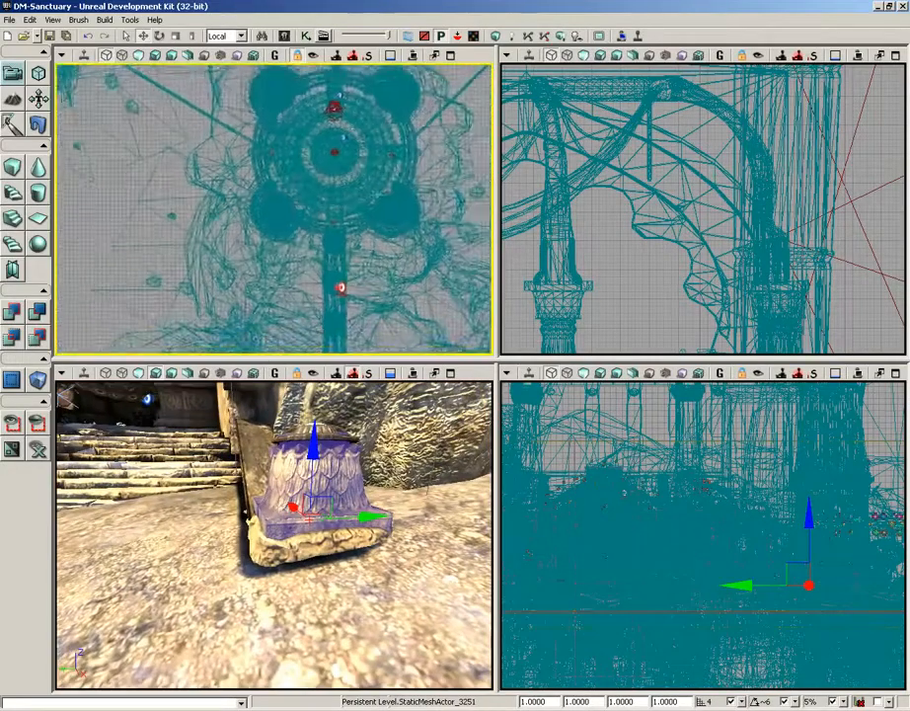
right_drag(333, 270, 289, 114)
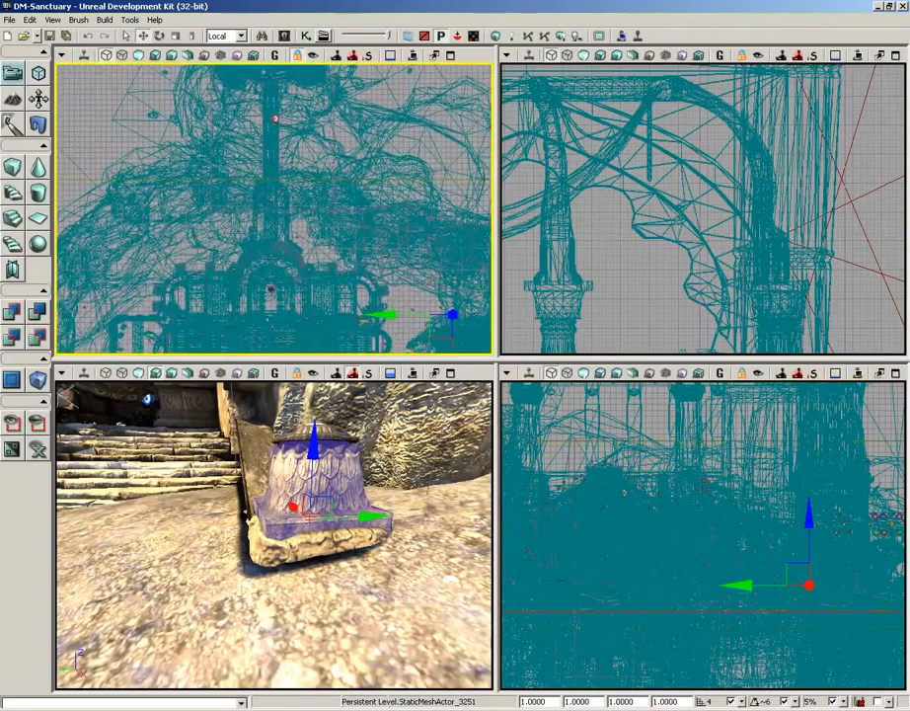
right_drag(338, 229, 247, 153)
scroll(316, 159, up, 3)
right_drag(316, 159, 190, 163)
scroll(178, 117, up, 9)
scroll(181, 125, up, 3)
scroll(191, 163, down, 2)
scroll(274, 208, down, 1)
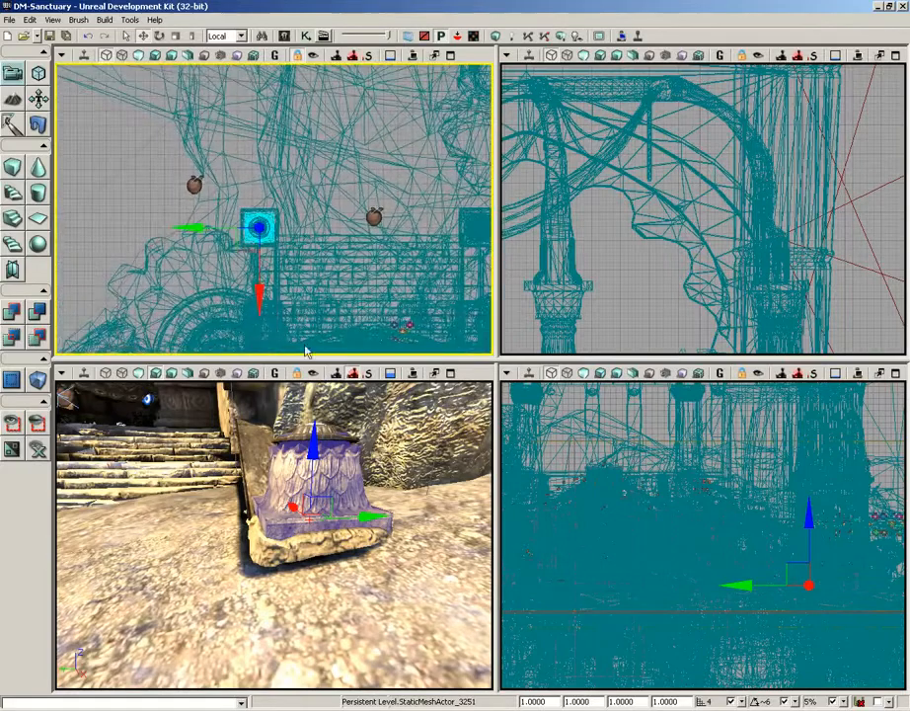
scroll(393, 592, down, 2)
scroll(390, 584, down, 1)
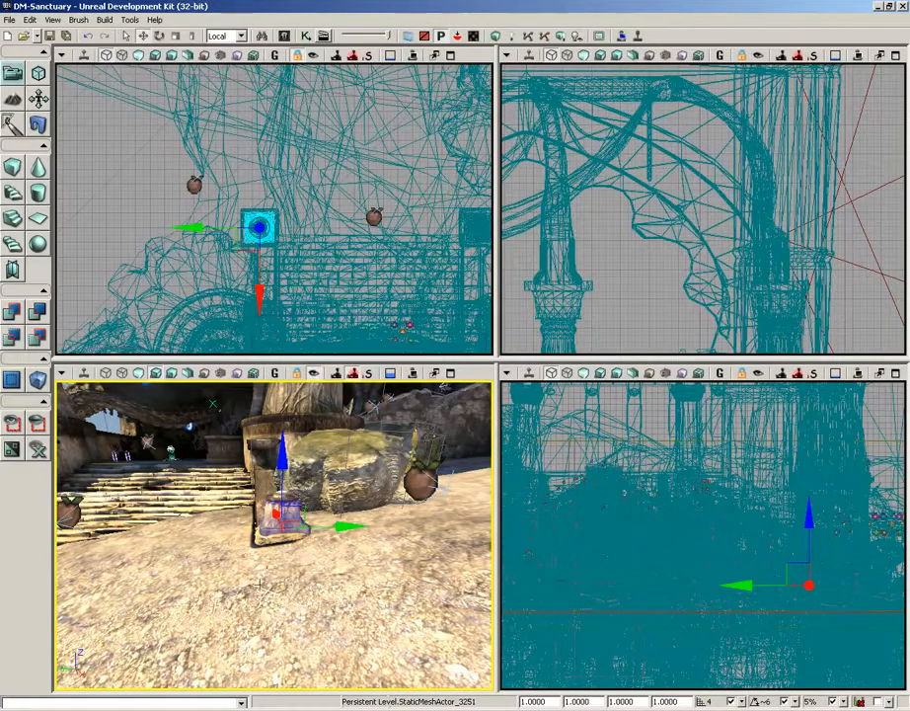
Step: Move the pedestal with the perspective camera locked to it, and turn on real-time updating in the top viewport
drag(260, 584, 257, 573)
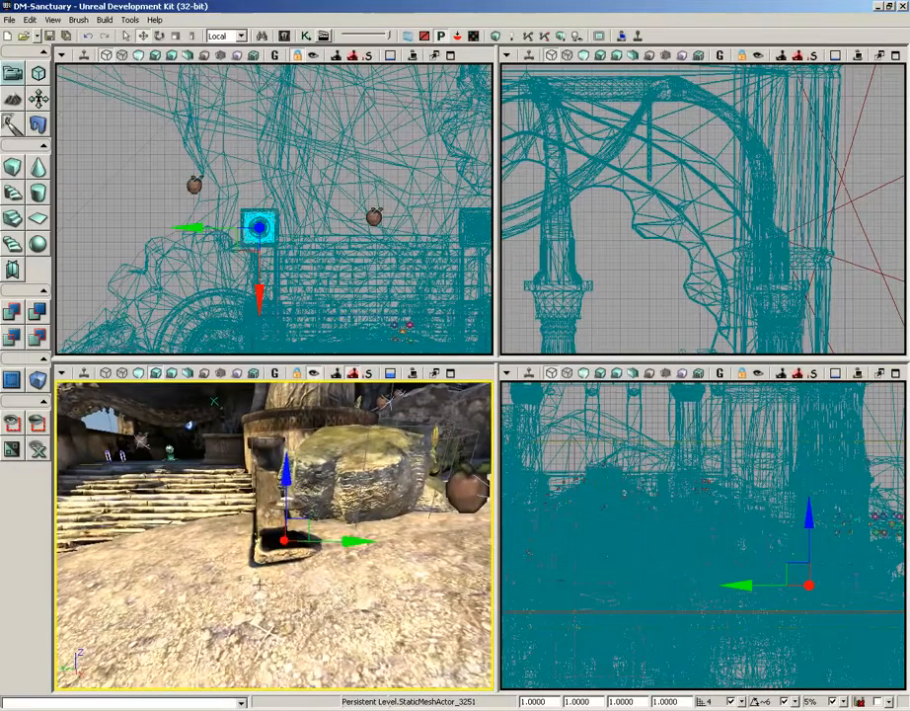
key(ctrl+z)
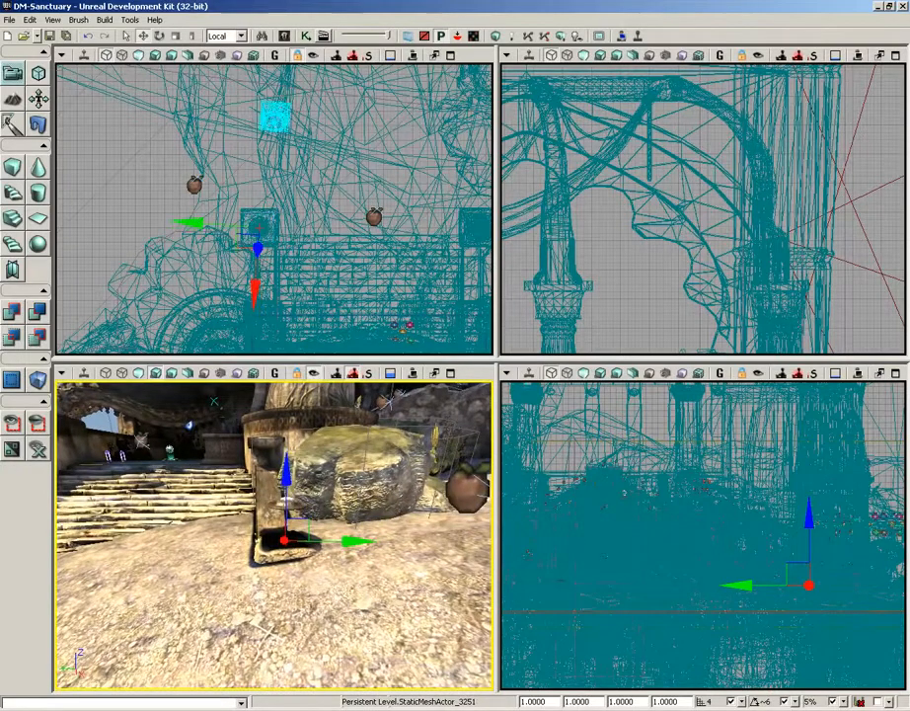
click(84, 58)
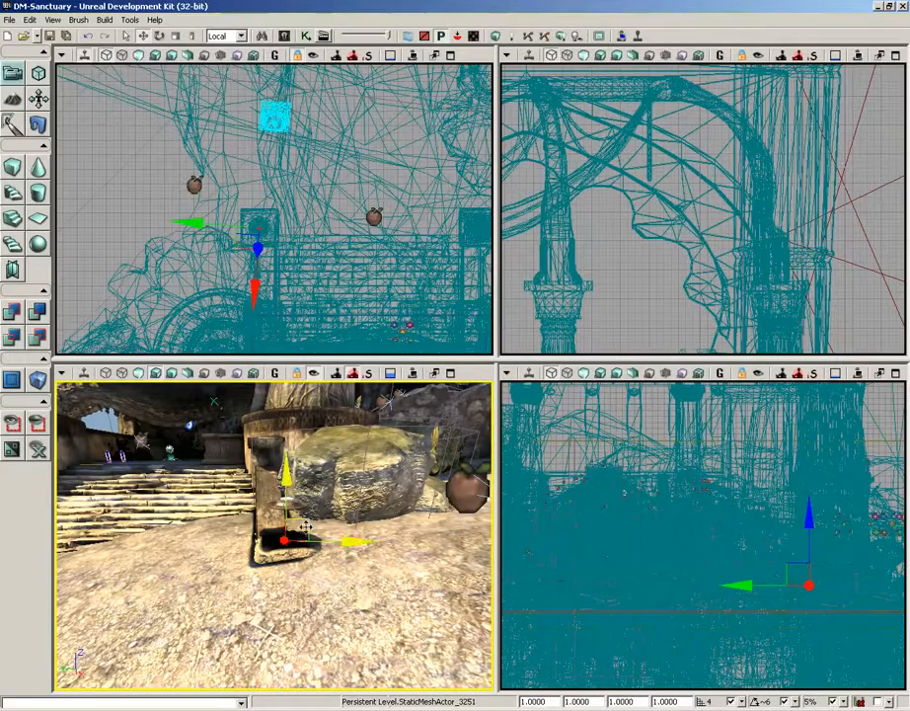
Step: Fly the camera-locked pedestal out over the mossy rocks by the water and release the lock
right_drag(296, 533, 316, 573)
drag(316, 572, 119, 585)
drag(119, 440, 71, 428)
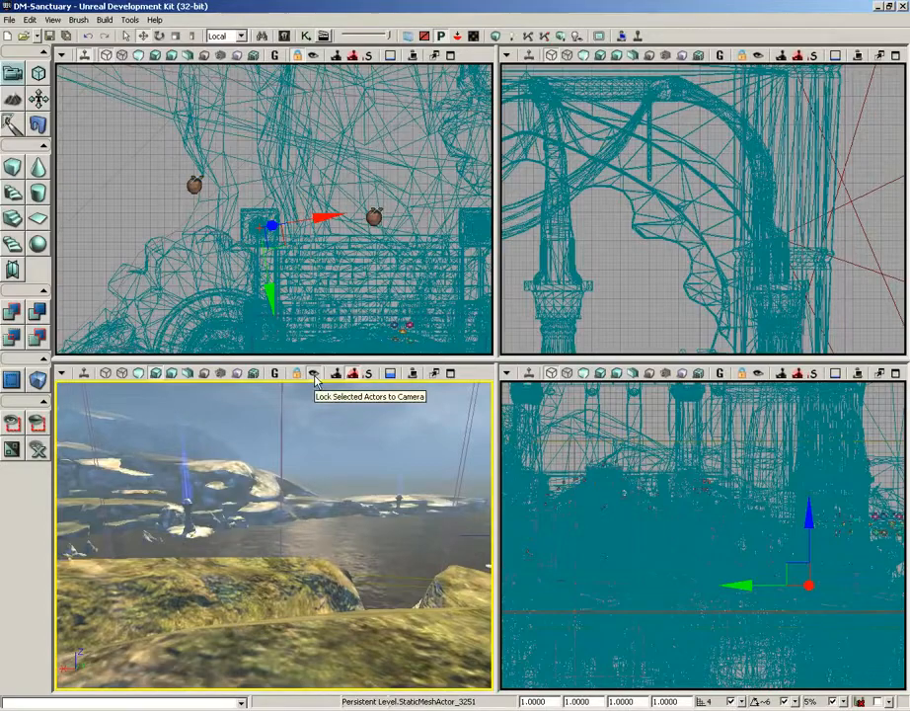
Step: Find the unlocked pedestal in the top viewport and examine its new position from several sides in the perspective viewport
drag(243, 237, 129, 304)
scroll(261, 299, up, 4)
drag(313, 236, 352, 230)
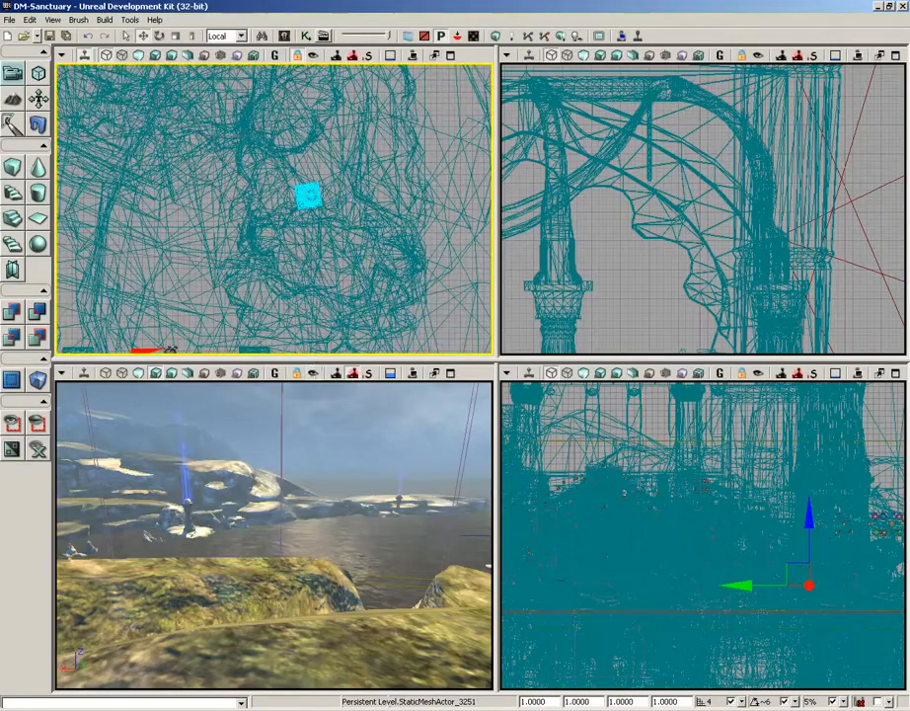
right_drag(332, 482, 332, 438)
drag(331, 438, 340, 553)
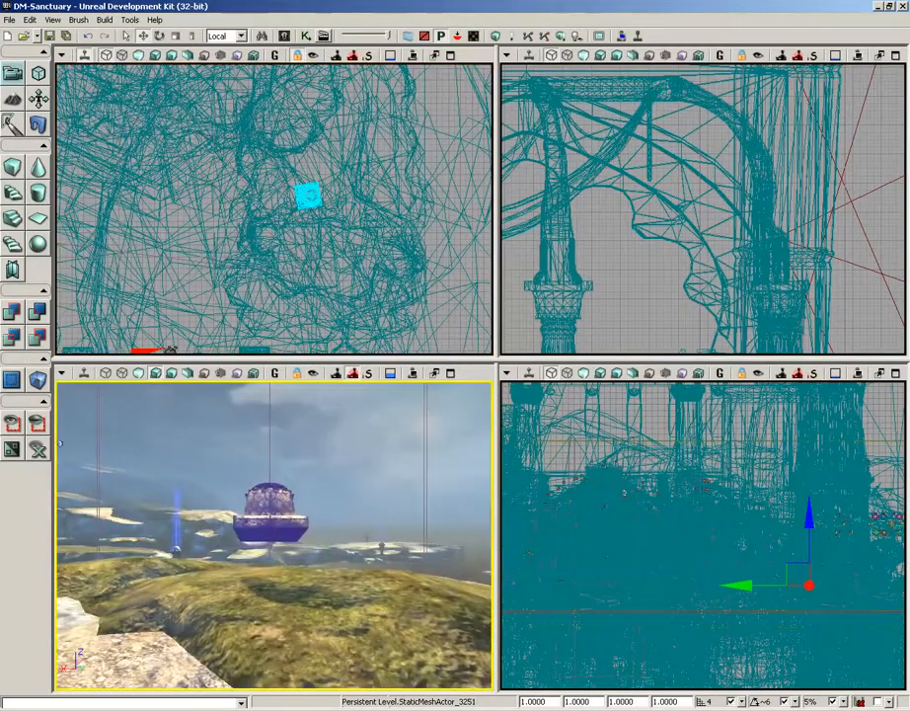
middle_drag(340, 533, 247, 533)
drag(247, 533, 405, 529)
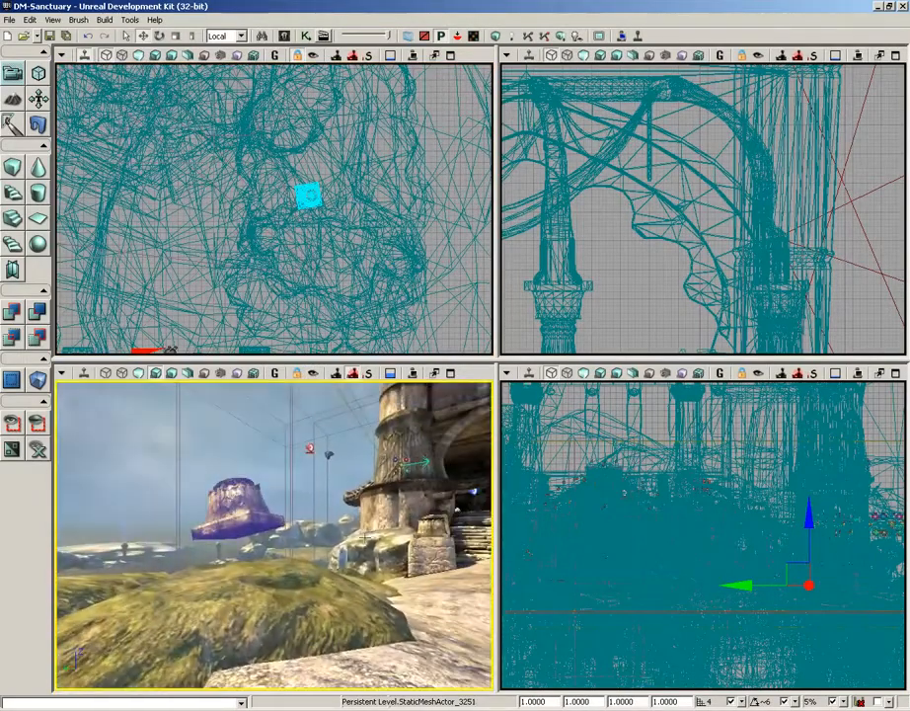
drag(362, 559, 308, 493)
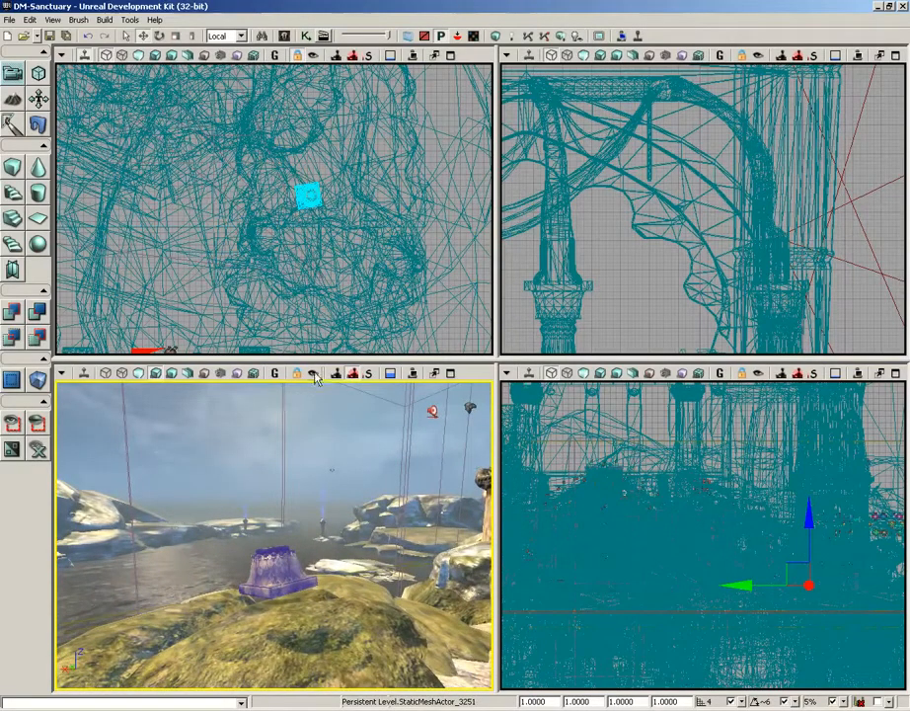
Step: Lock the pedestal to the camera again, reposition it facing the temple stairs, and release it to view its placement
drag(332, 470, 304, 500)
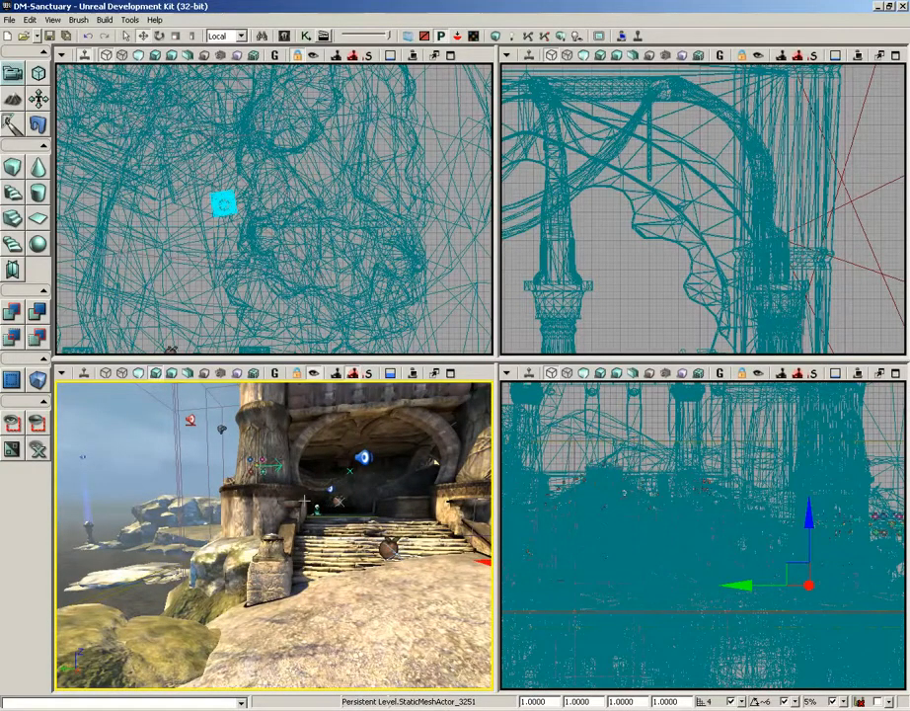
click(315, 376)
drag(302, 561, 326, 437)
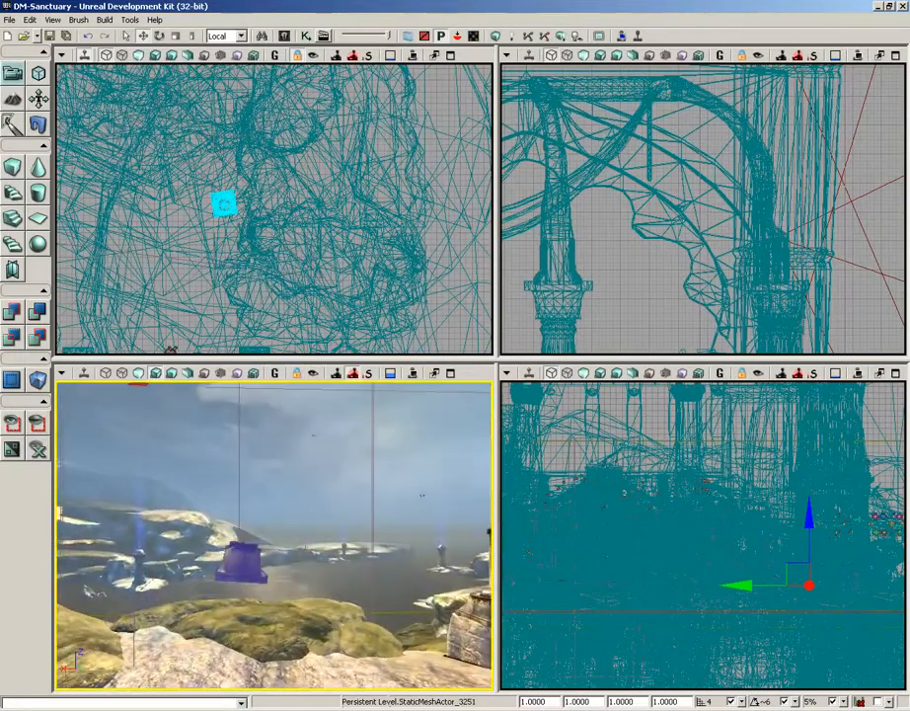
Step: Relock the pedestal to the perspective camera and fly it past the temple stairs down to the sandy ground
click(315, 375)
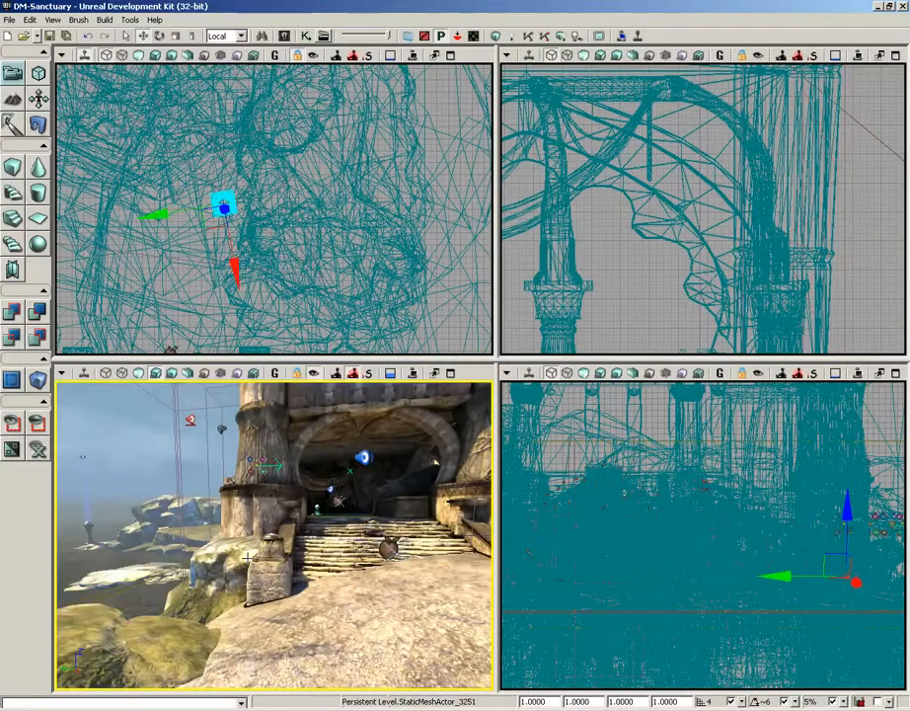
drag(269, 609, 148, 513)
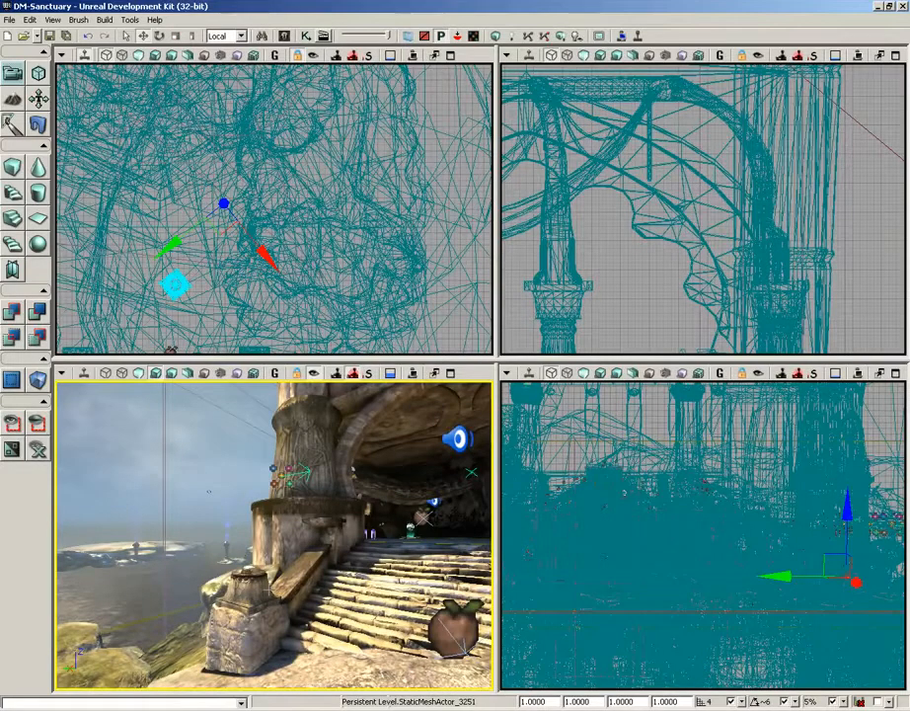
mouse_move(273, 534)
right_down()
mouse_move(326, 523)
mouse_move(434, 523)
mouse_move(274, 494)
mouse_move(274, 563)
mouse_move(273, 494)
right_up()
drag(273, 534, 254, 509)
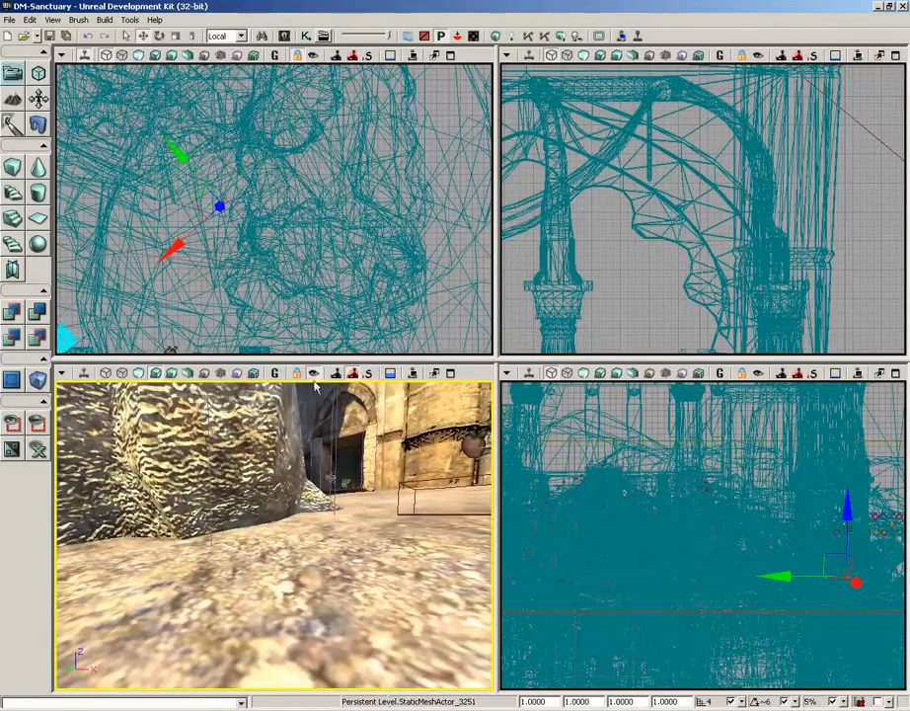
Step: Choose CameraActor in the Actor Classes browser as the class to place and close the browser
drag(315, 486, 424, 474)
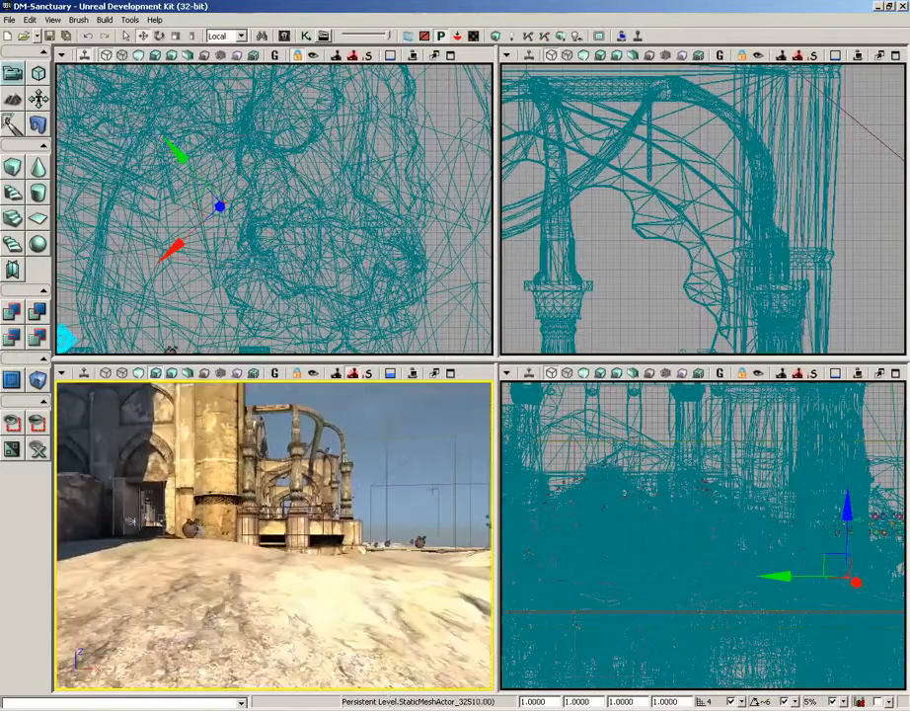
drag(341, 561, 320, 533)
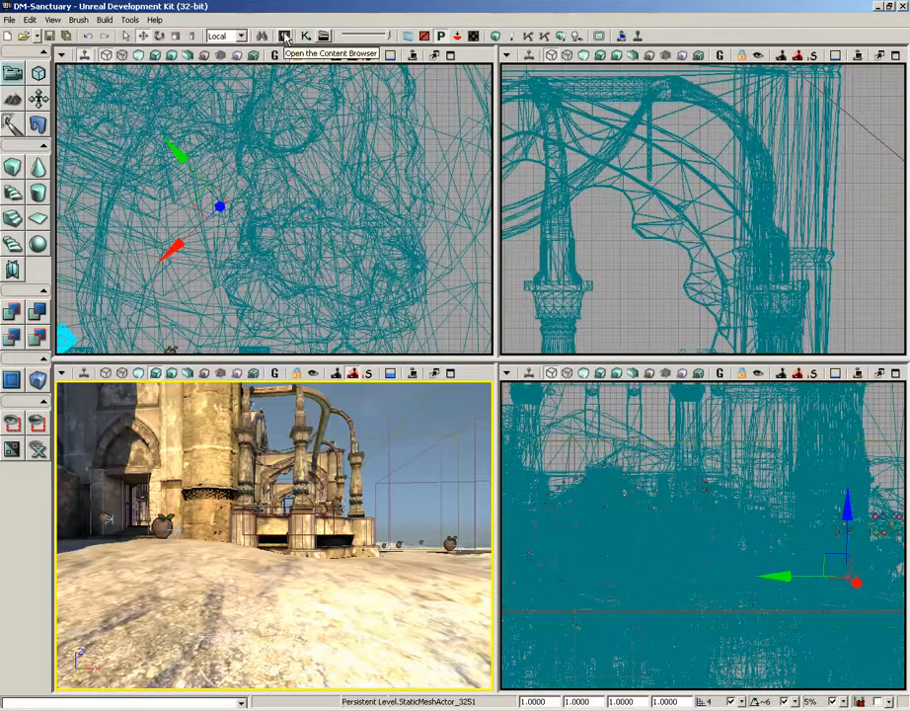
click(56, 20)
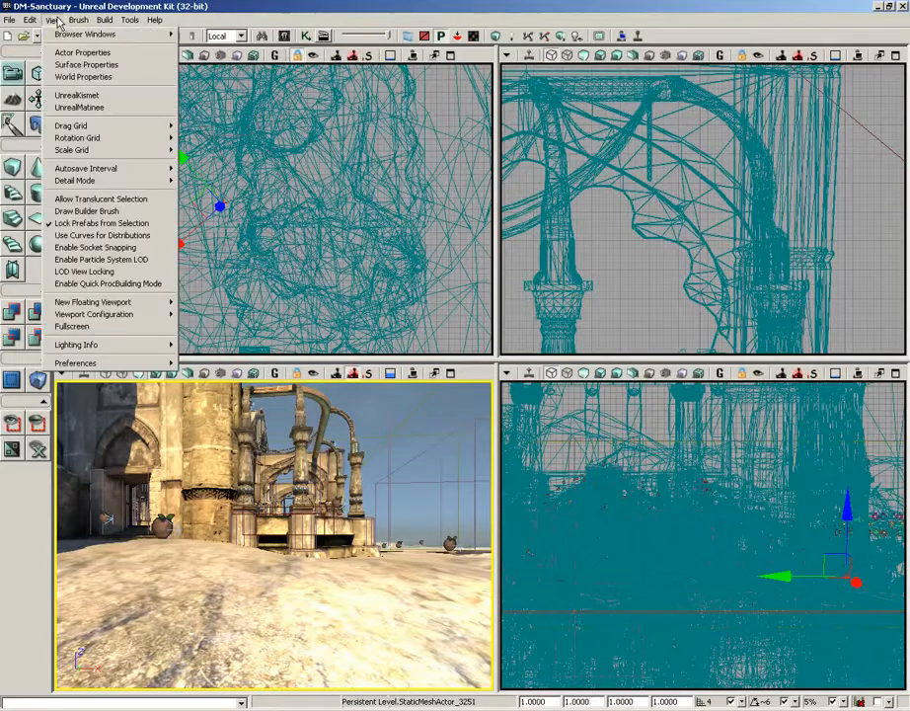
mouse_move(47, 34)
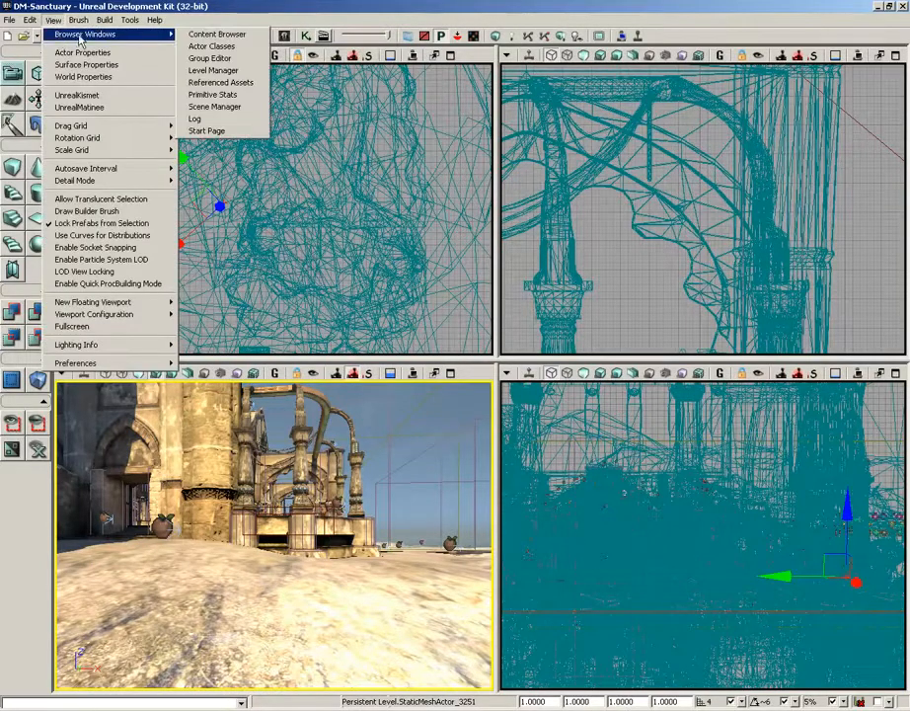
click(236, 49)
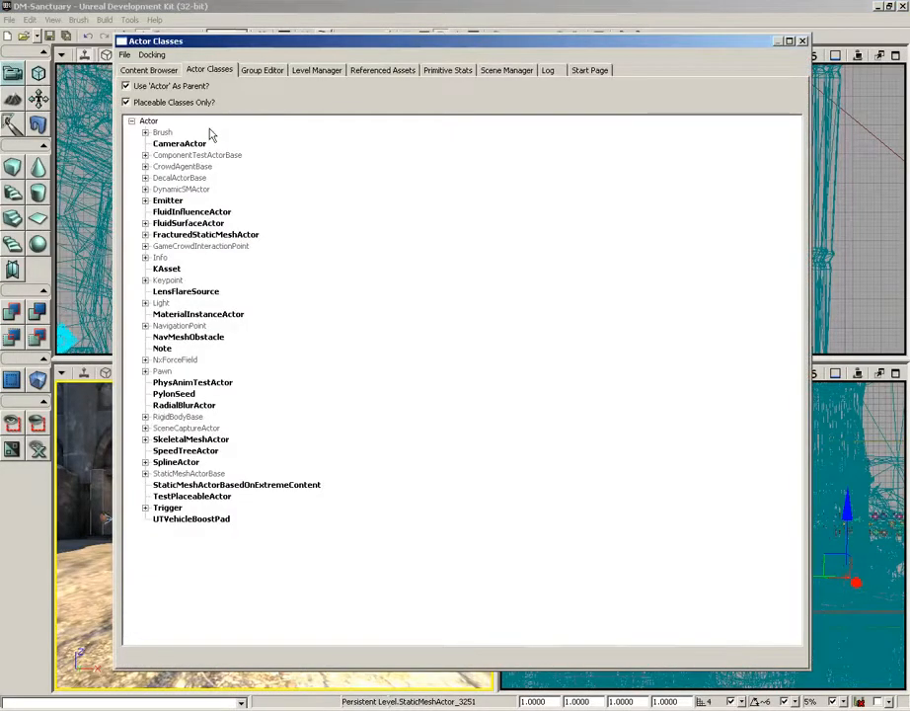
click(175, 145)
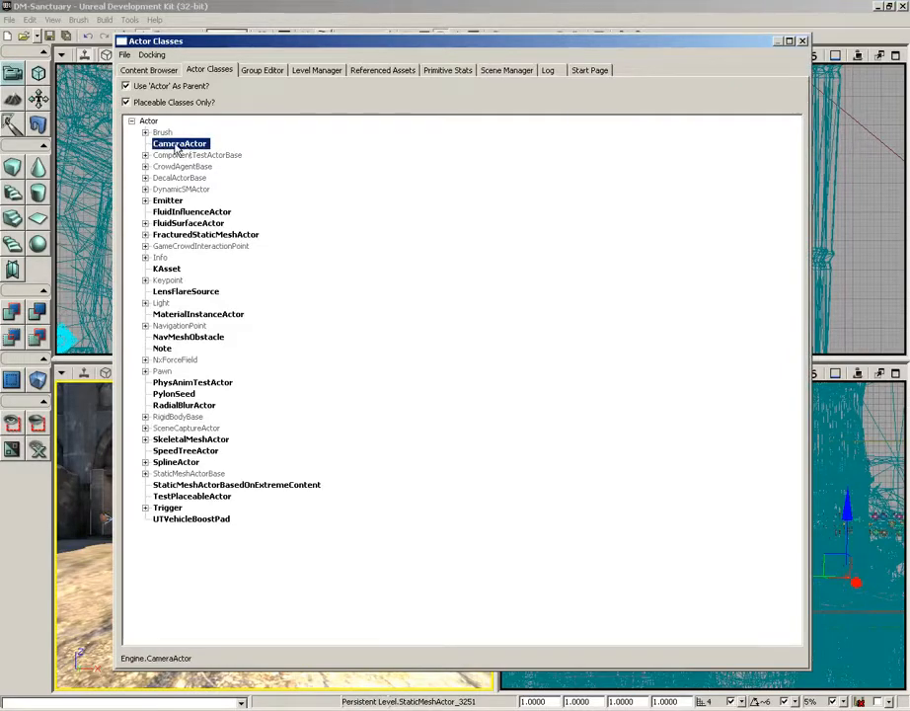
click(802, 41)
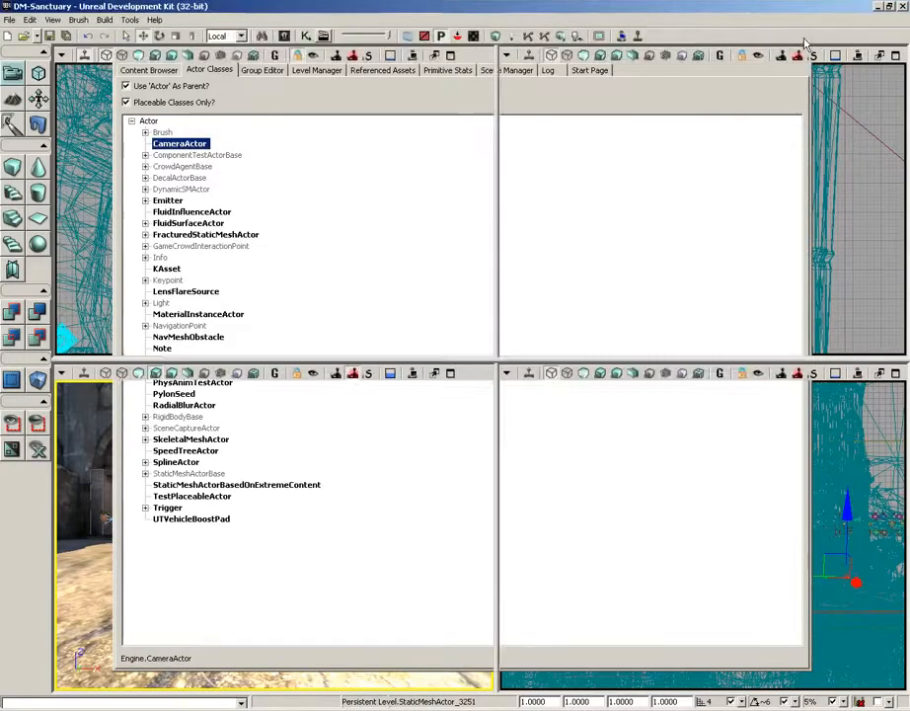
Step: Add a CameraActor on the sand in front of the pavilion, raise it above the ground, and switch to rotation
right_drag(314, 540, 251, 550)
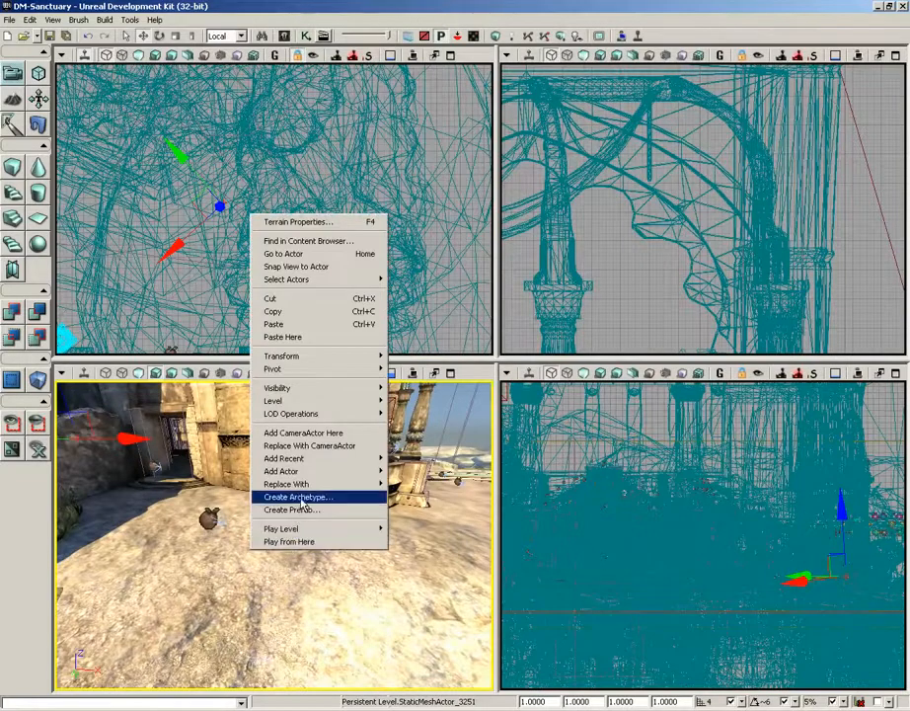
click(285, 435)
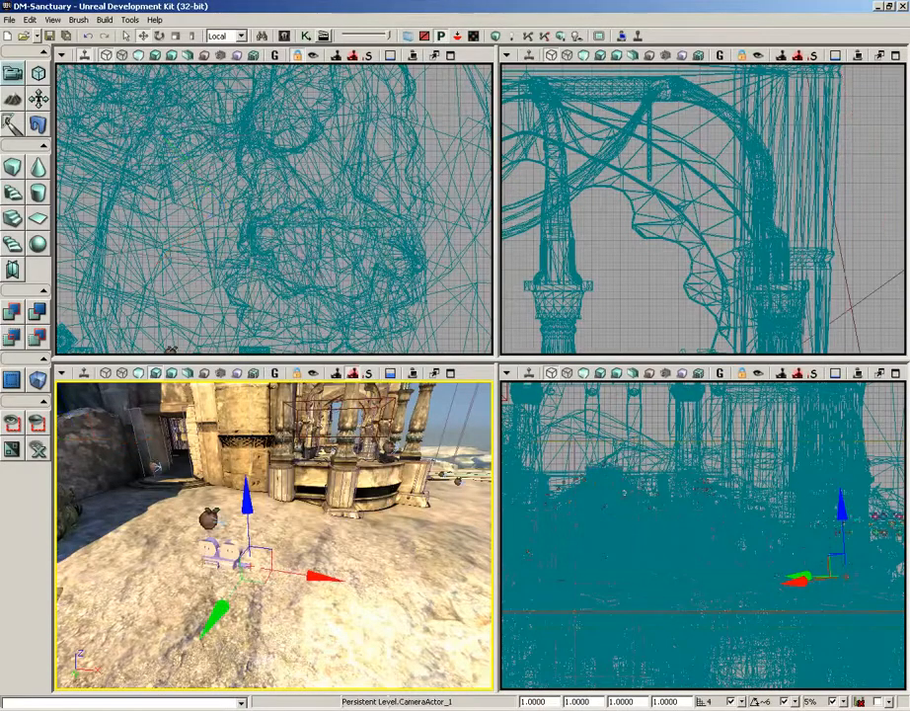
drag(258, 564, 253, 400)
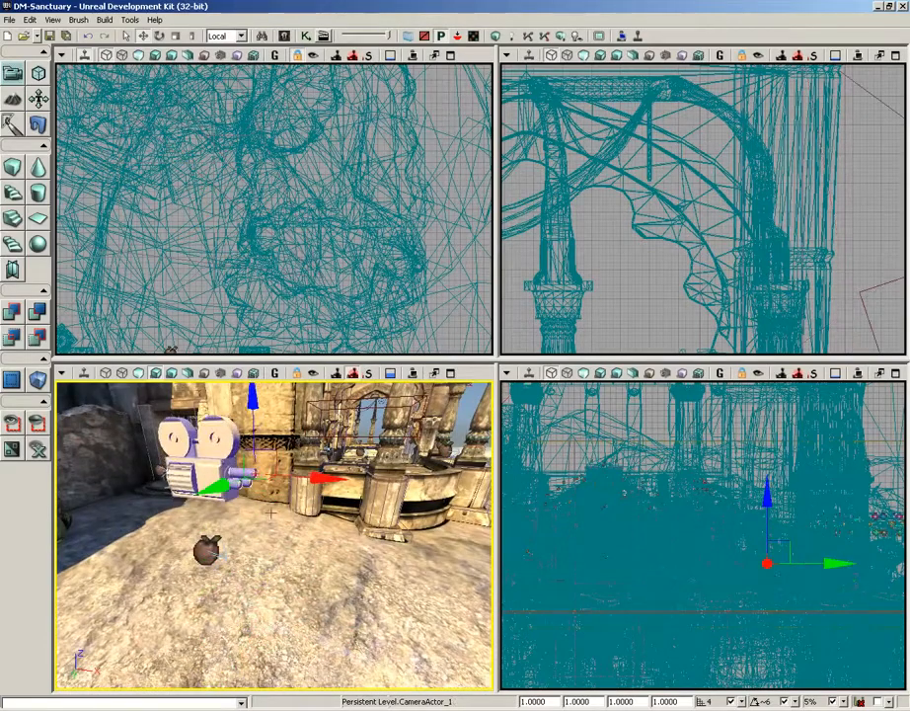
mouse_move(308, 479)
mouse_down()
mouse_move(376, 489)
mouse_move(492, 479)
mouse_move(491, 469)
mouse_move(367, 464)
mouse_move(319, 494)
mouse_up()
key(space)
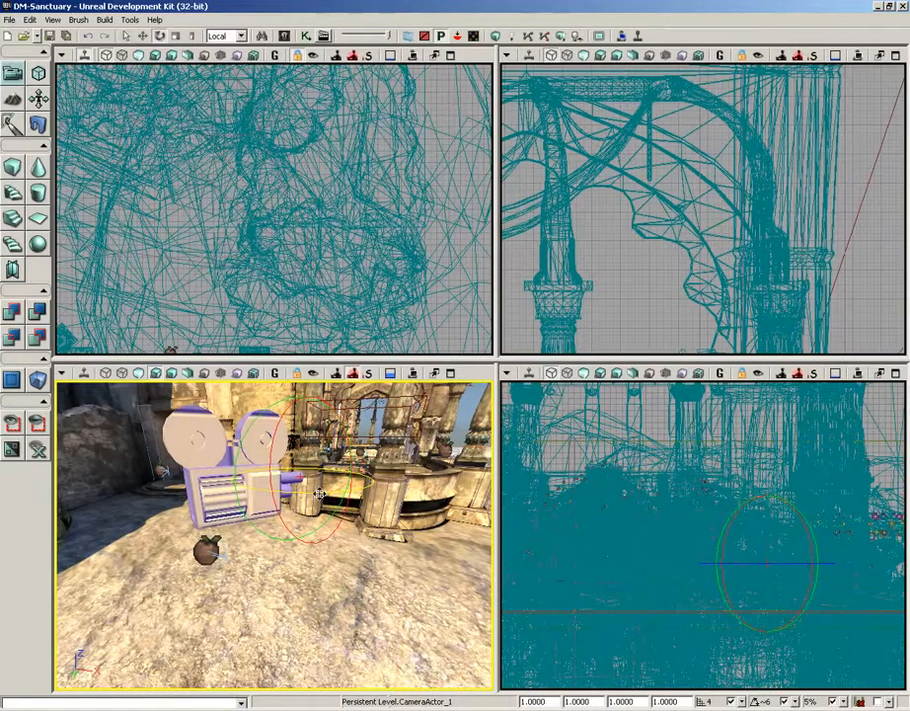
Step: Lock the CameraActor to the perspective view, fly it to look down on the circular platform, and release the lock
click(314, 375)
click(202, 443)
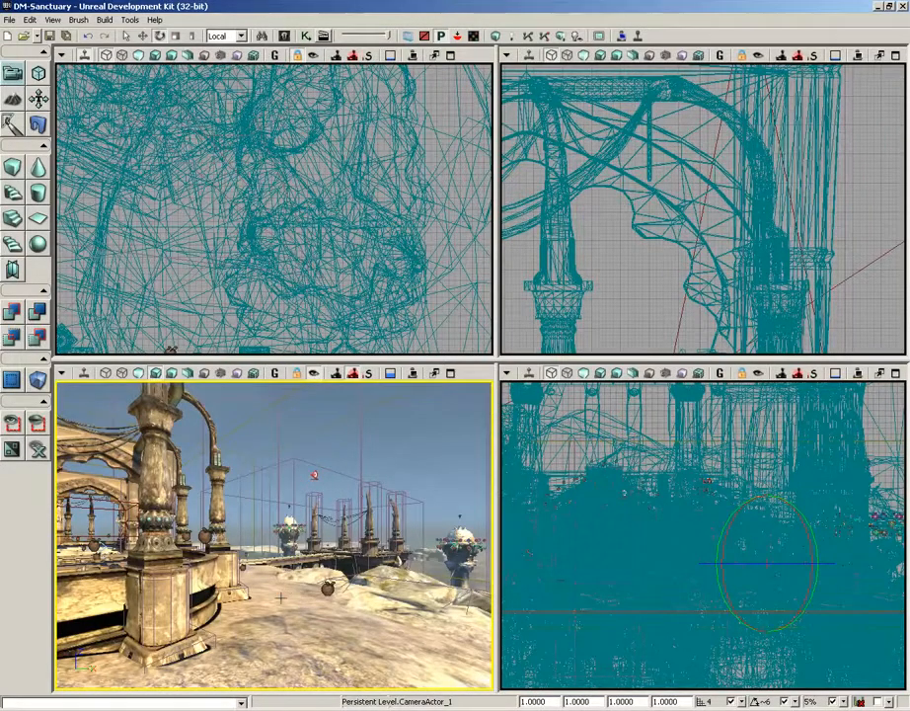
drag(280, 599, 487, 380)
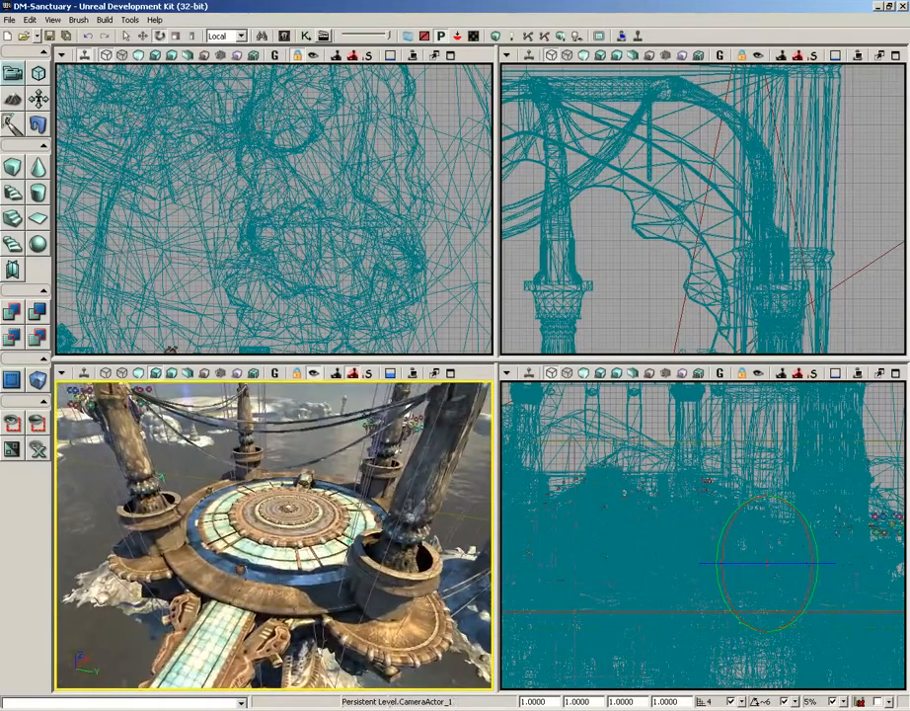
click(312, 375)
drag(306, 486, 385, 494)
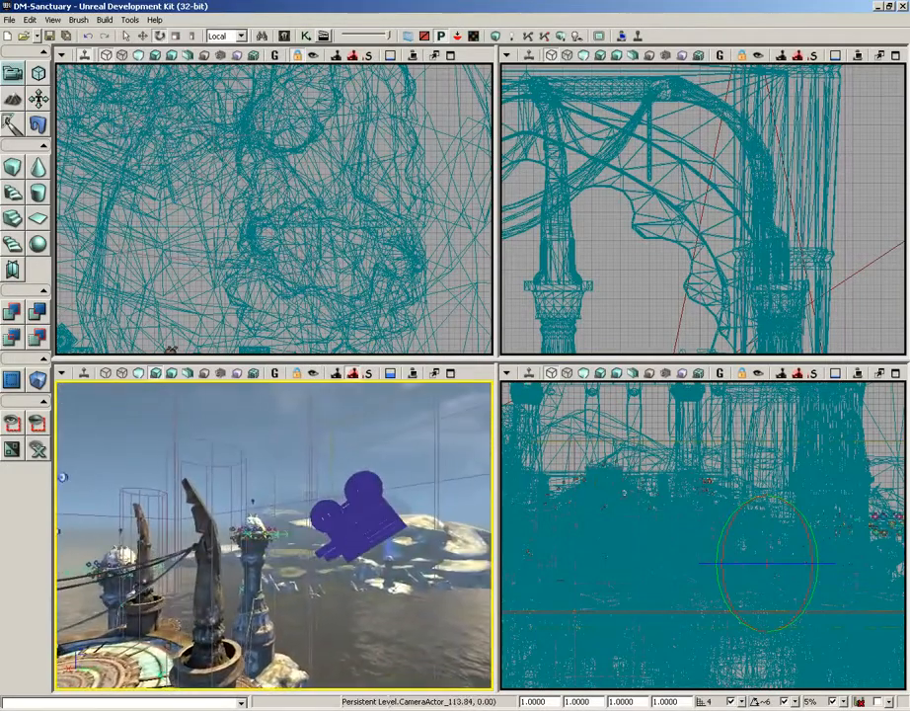
right_drag(286, 403, 324, 422)
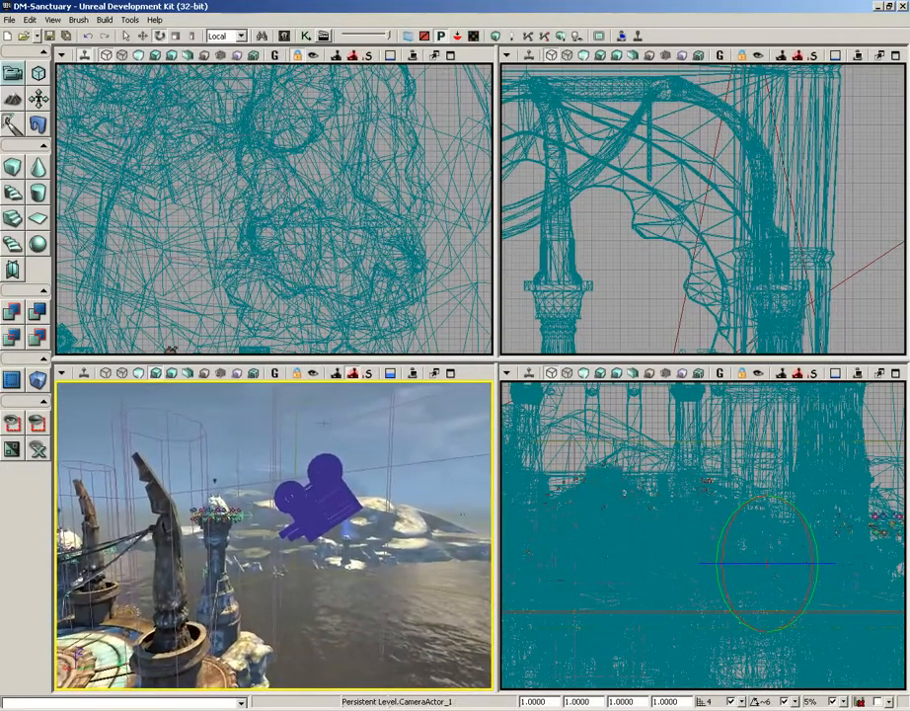